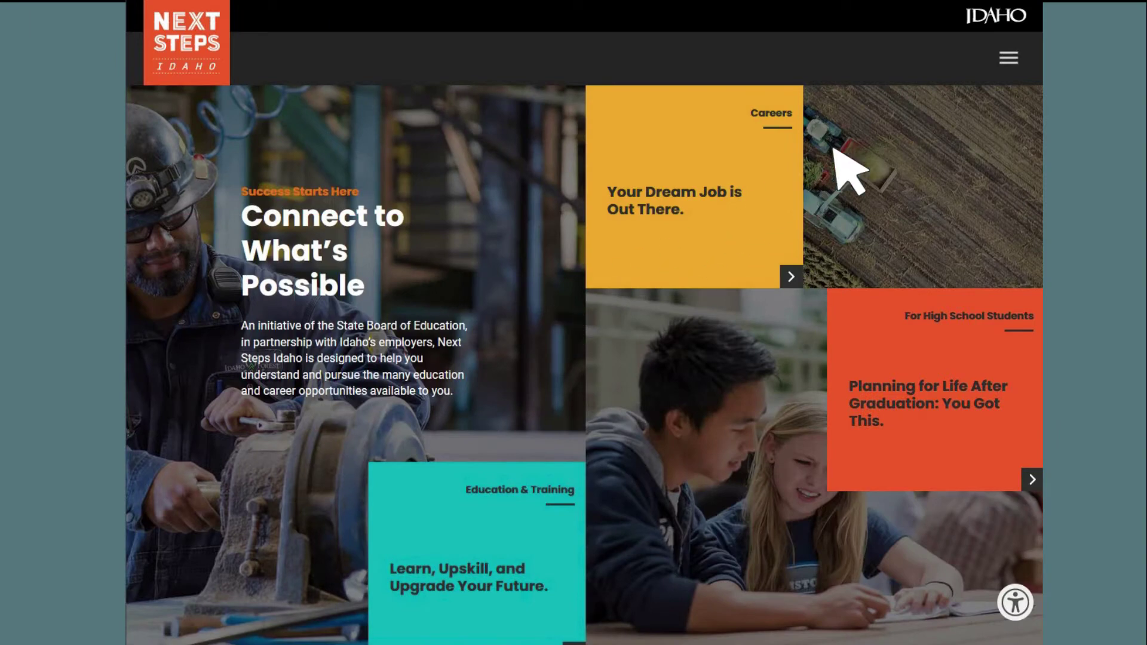
- Go to the Apply Idaho site from the For High School Students section of the Next Steps Idaho menu
click(1007, 57)
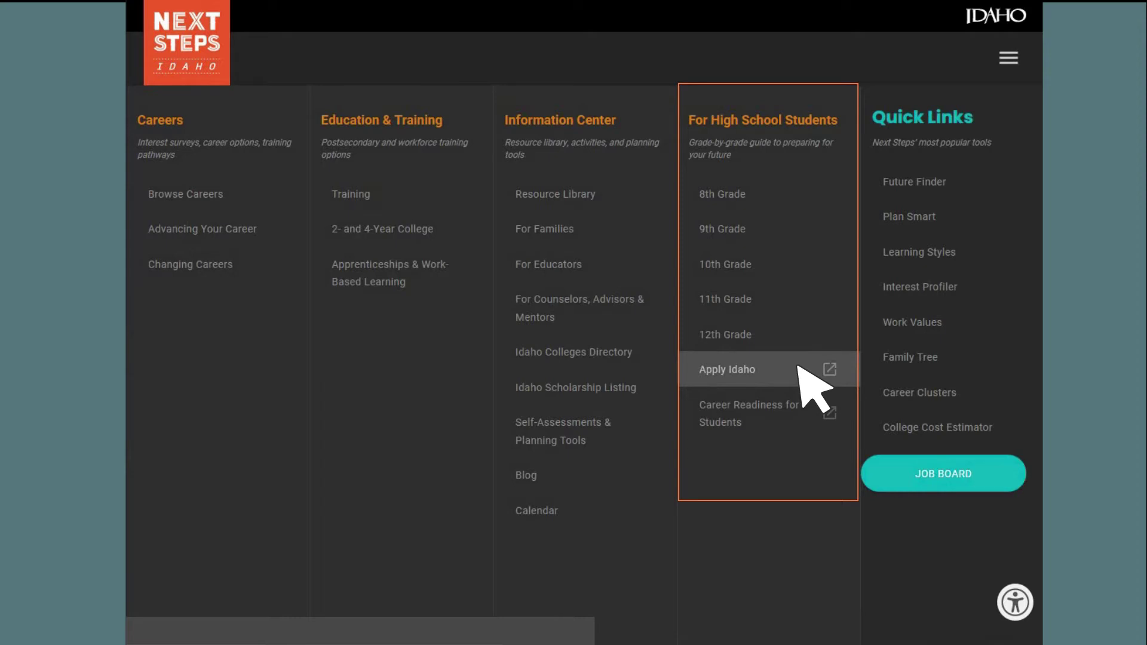
click(798, 367)
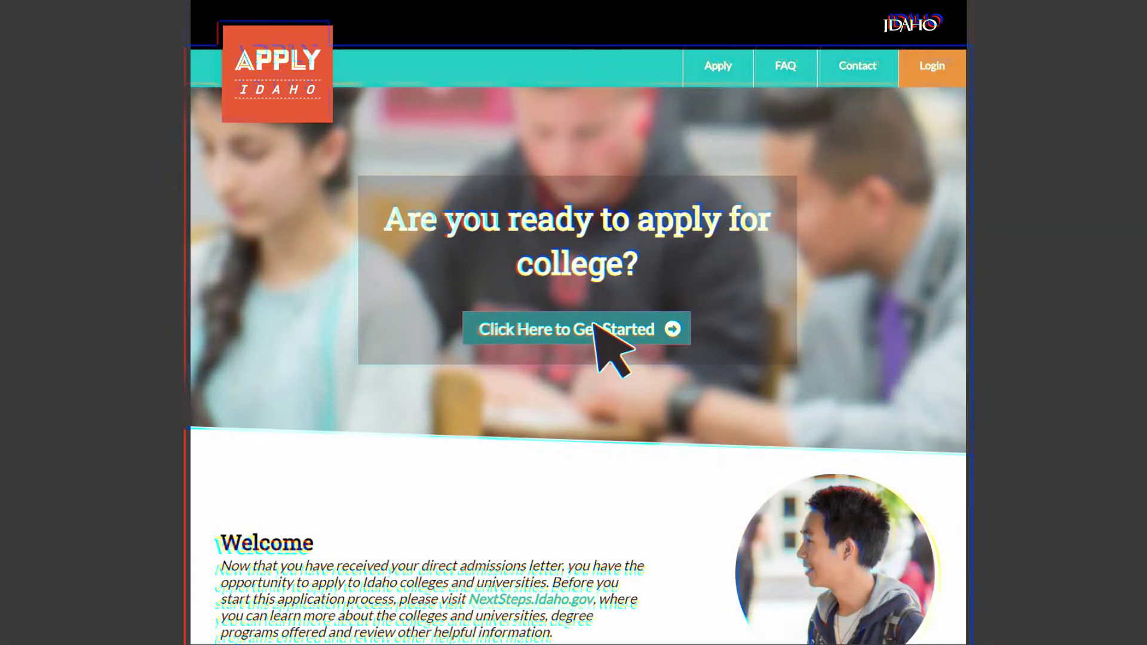
- Start a new registration and enter the student's legal first, middle and last names
click(596, 327)
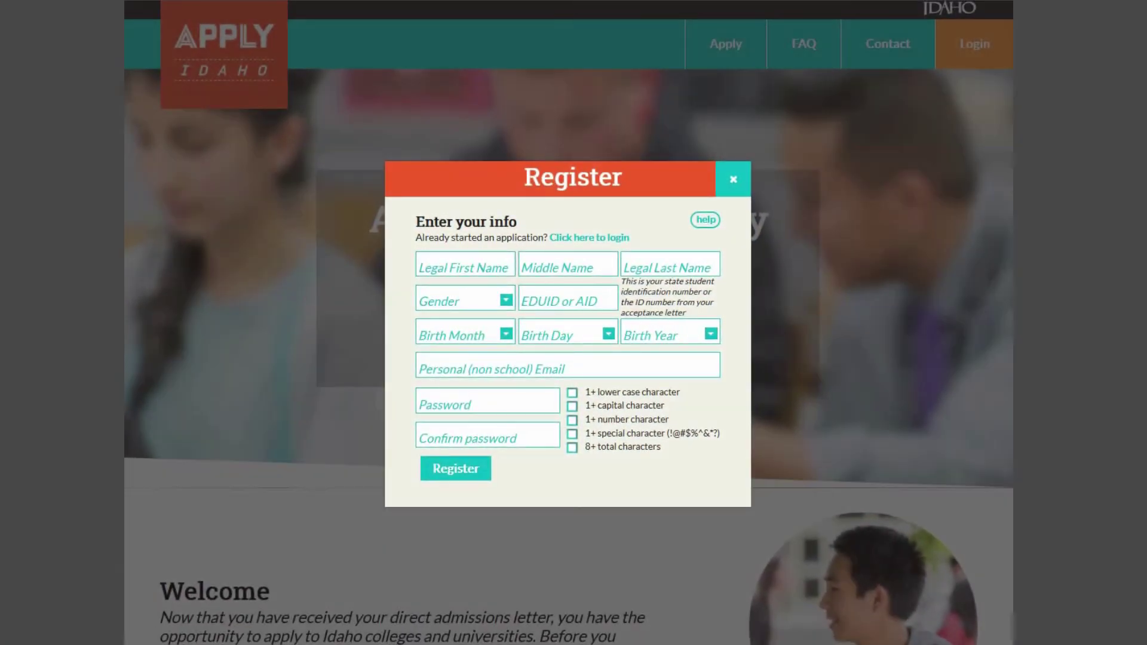
click(465, 263)
key(Tab)
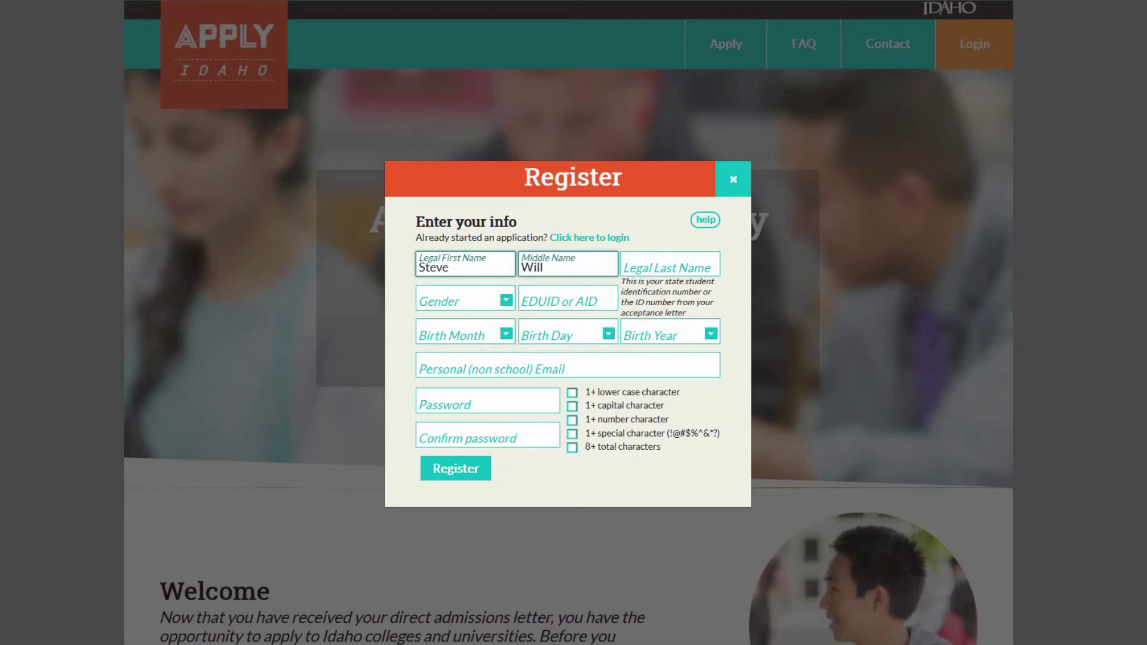
key(Tab)
- Set gender to Male, enter the student's EDUID, and choose the birth month, day and year
key(Tab)
key(m)
key(Tab)
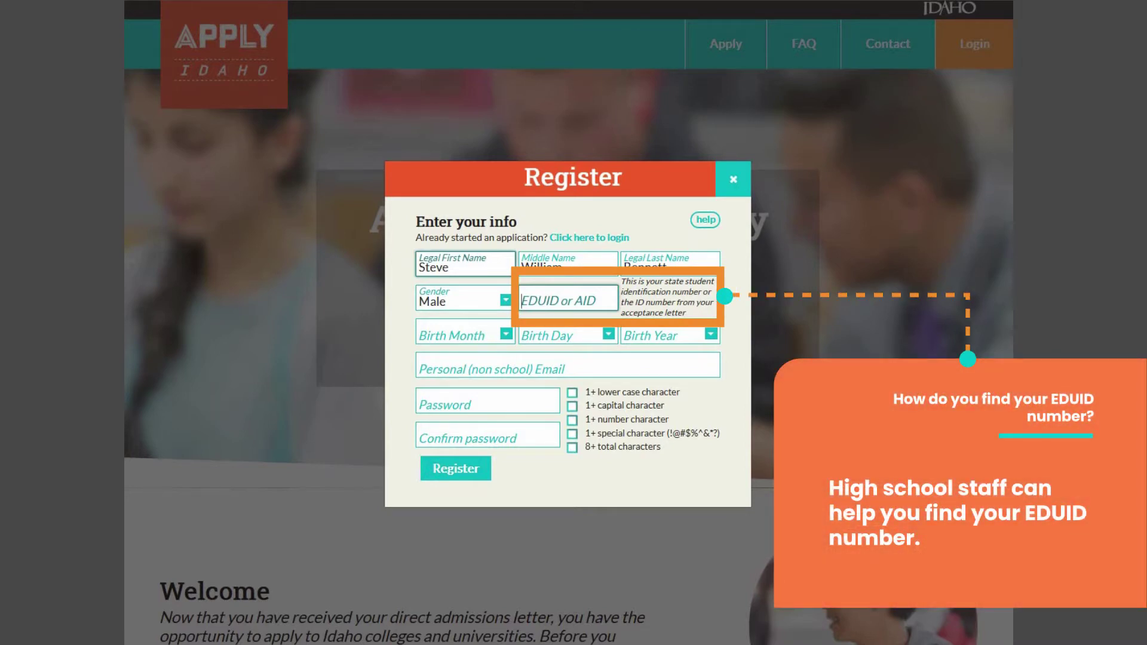
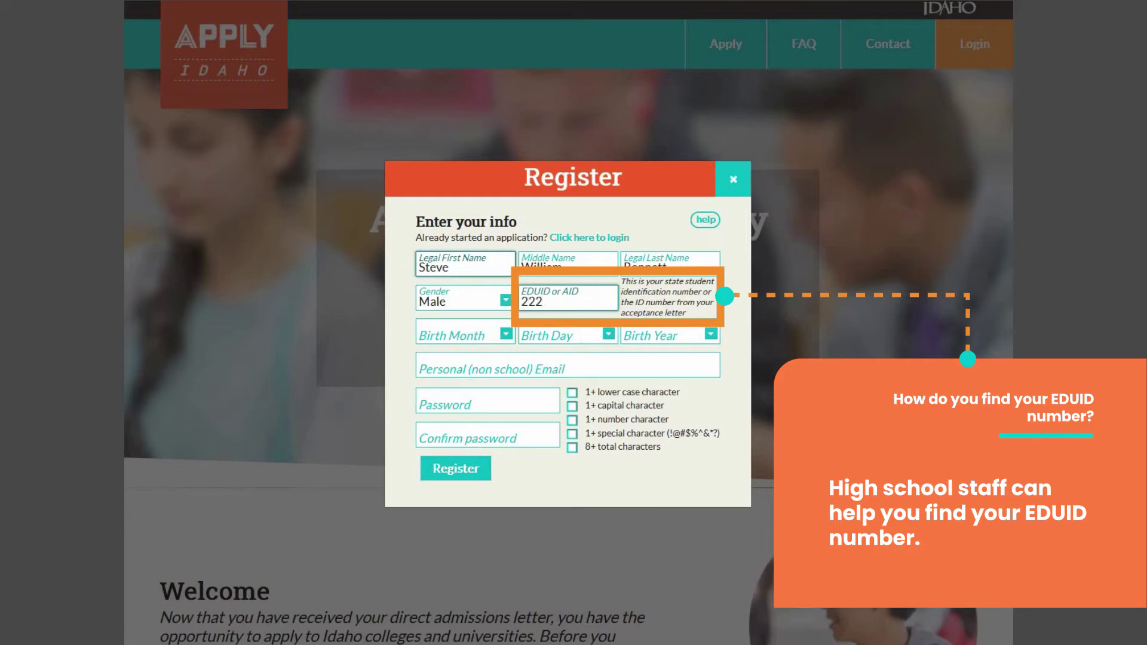
key(Tab)
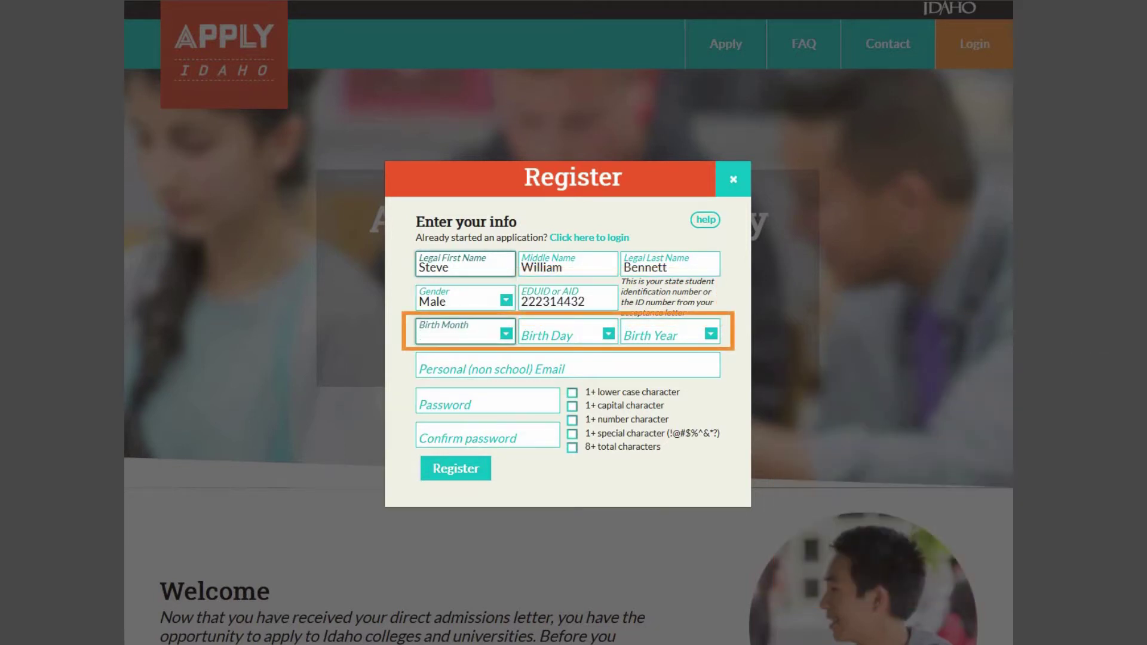
key(Down)
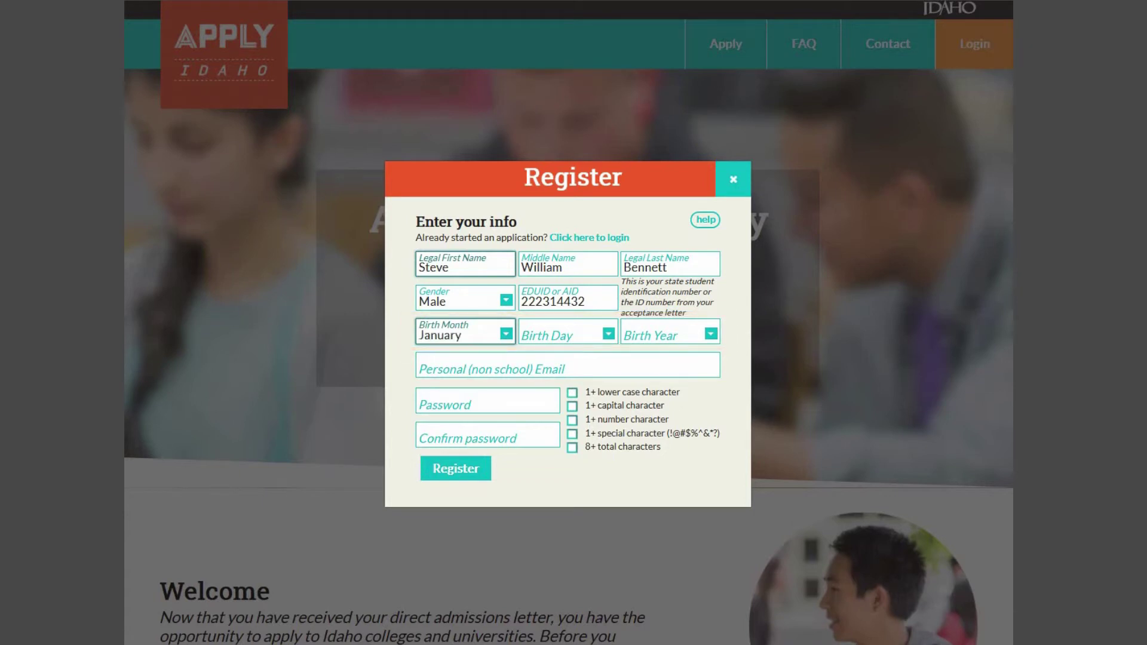
key(Tab)
key(9)
key(Tab)
key(Down)
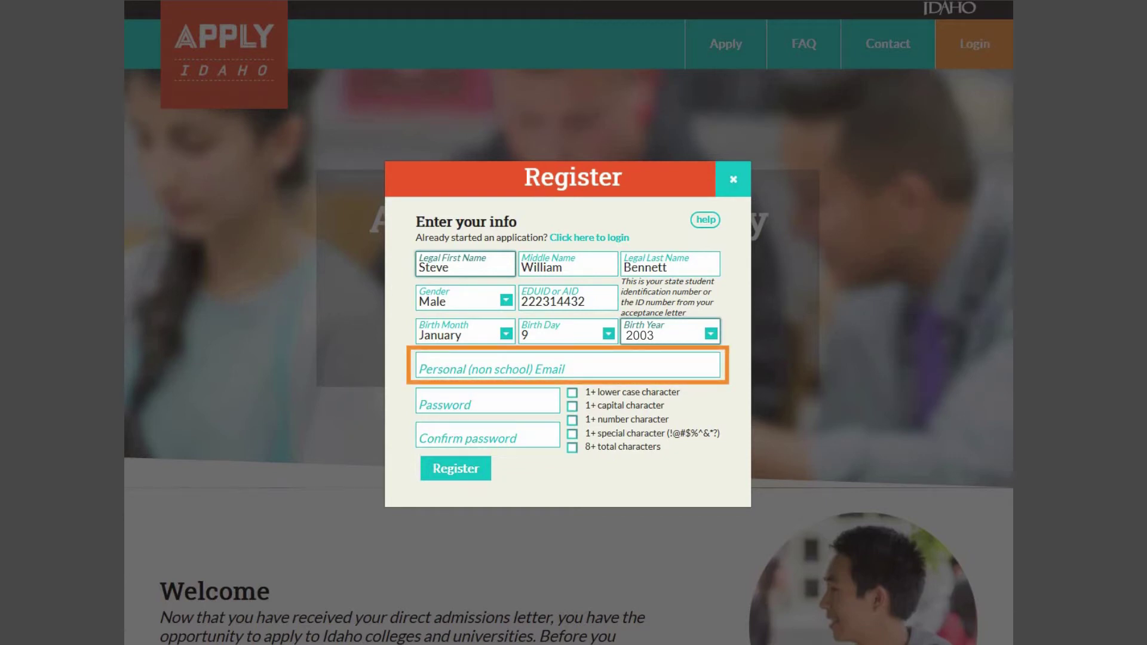
- Enter the student's personal email and a qualifying password, confirm it, and submit the registration
click(568, 365)
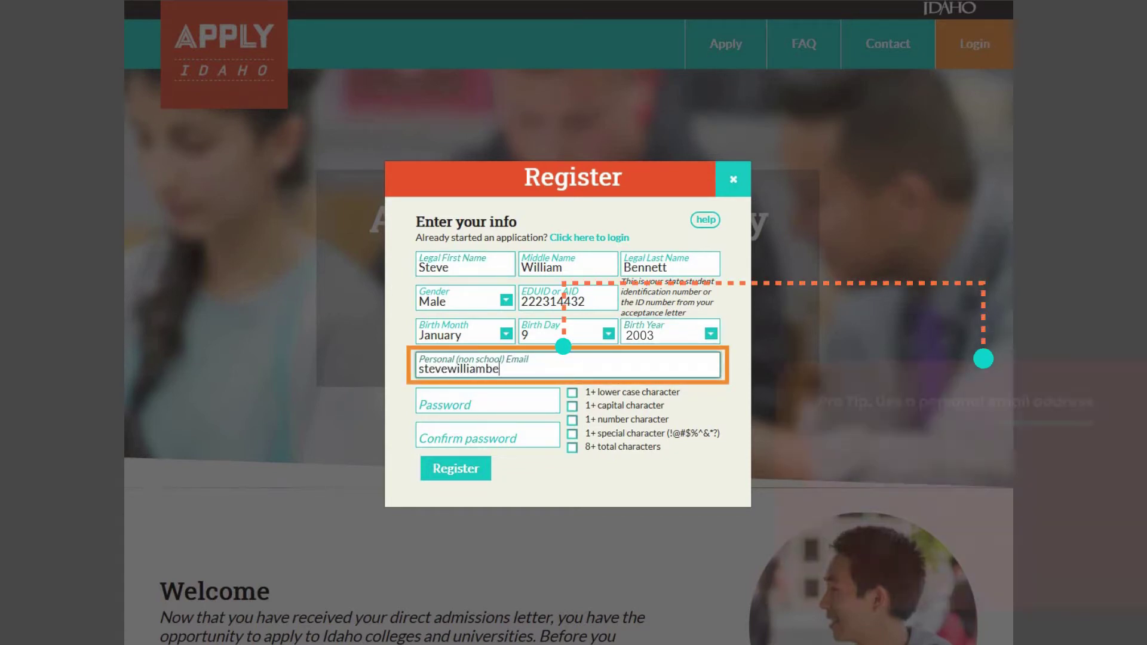
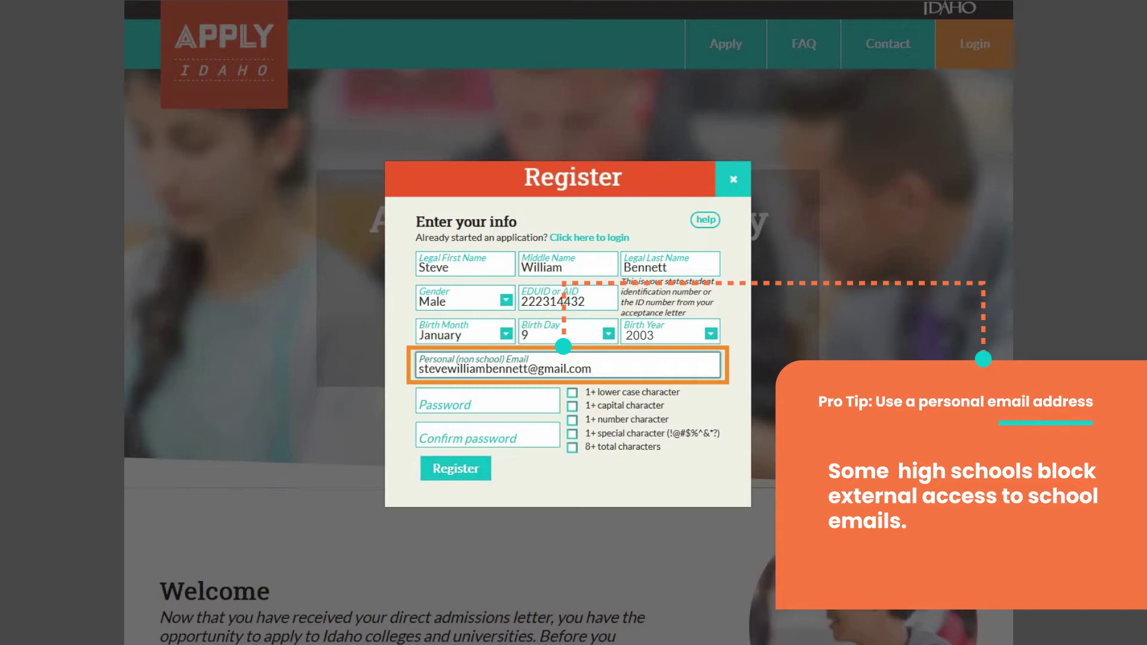
click(486, 400)
text(Password123!)
key(Tab)
text(Password123!)
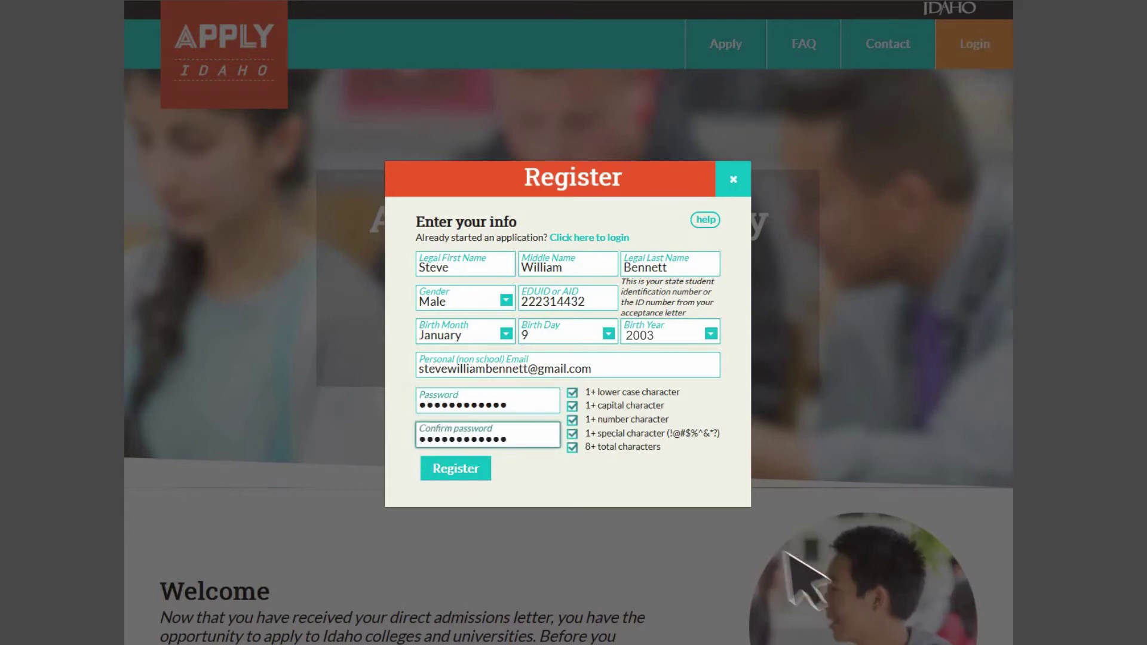
click(454, 468)
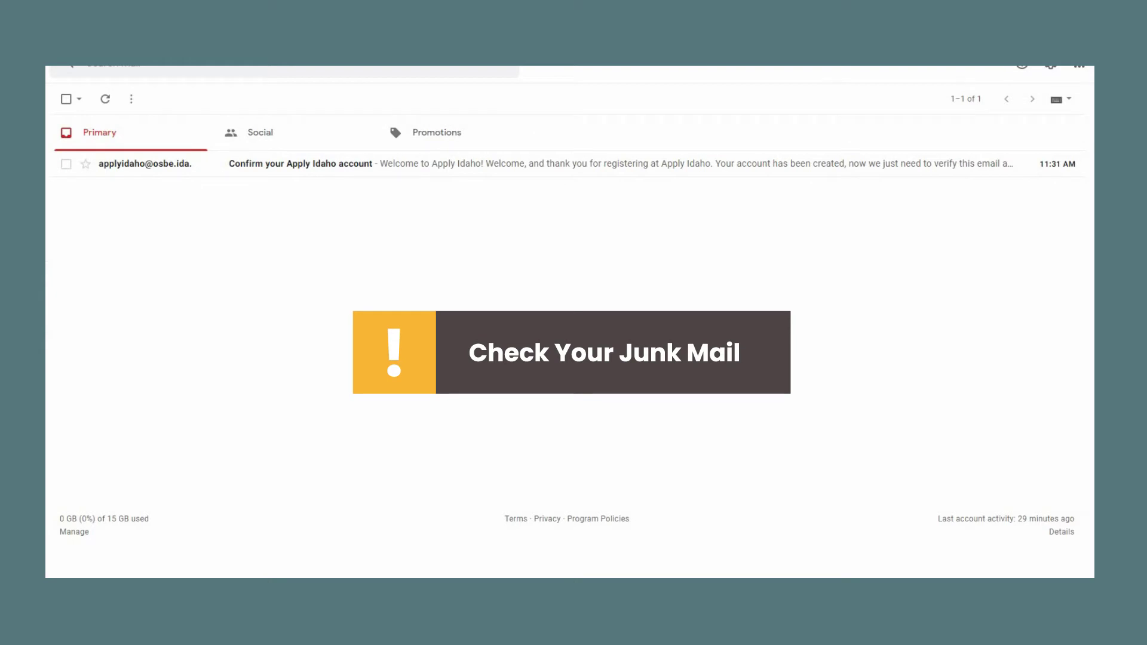
- Open the 'Confirm your Apply Idaho account' email and follow its 'here' confirmation link
click(522, 168)
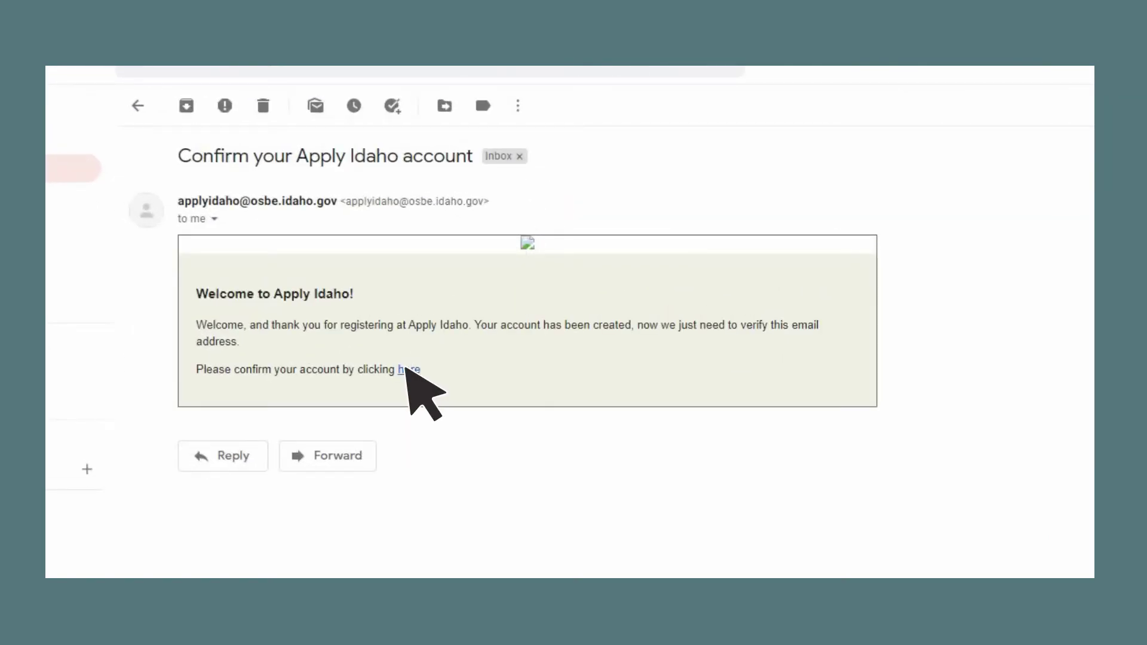
click(409, 370)
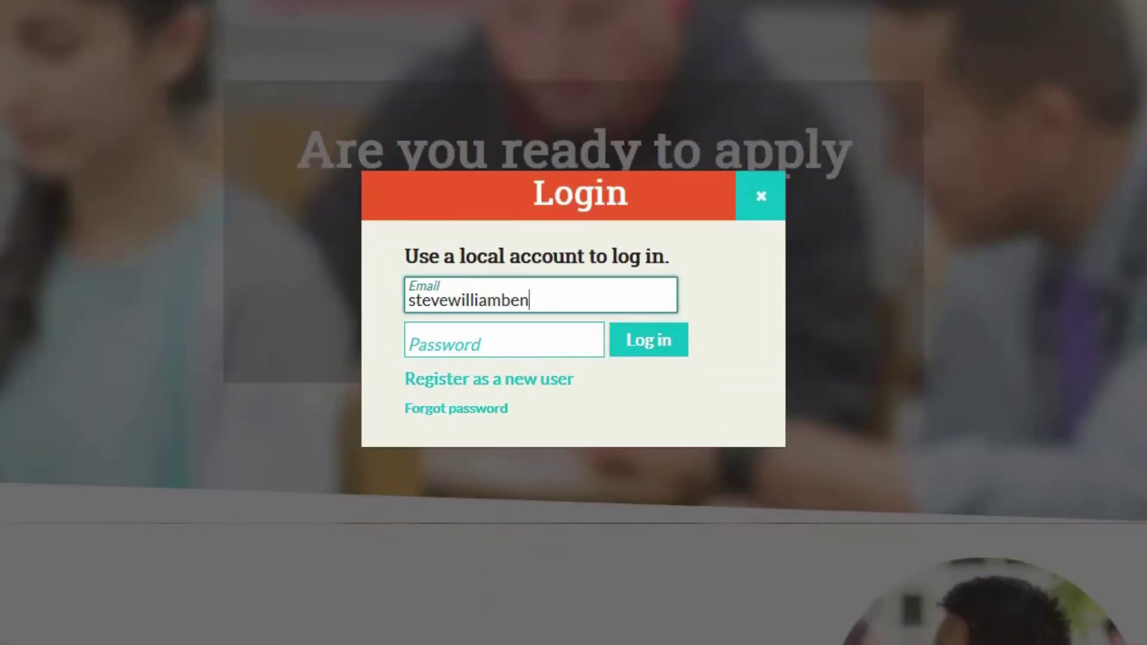
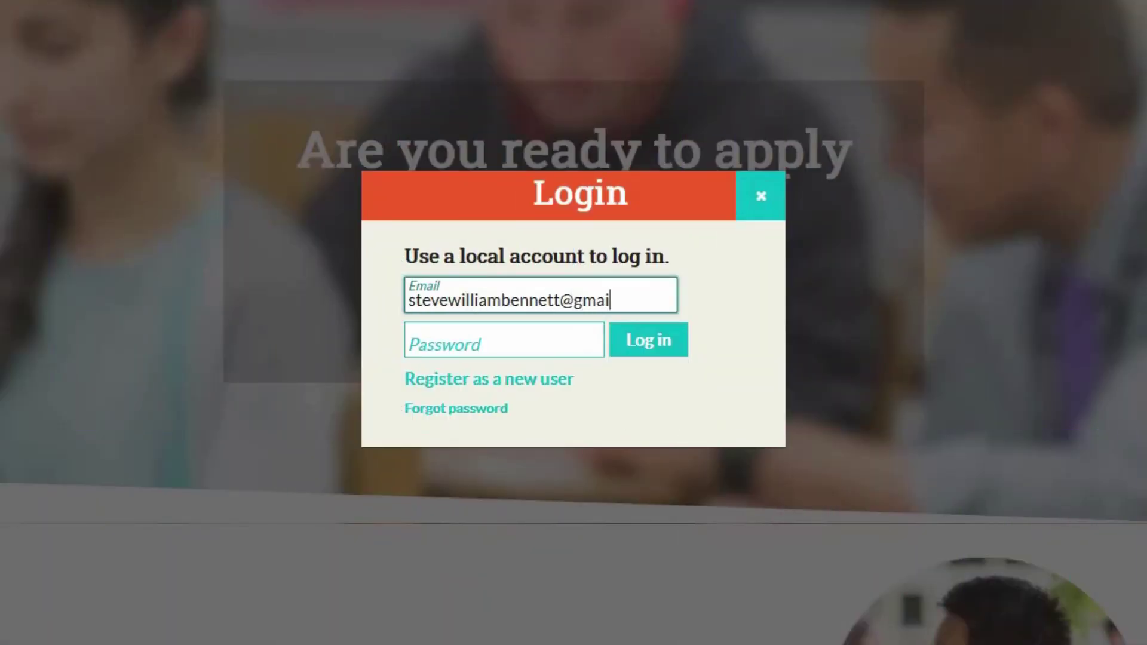
- Log in to Apply Idaho with the new account's email and password
key(Tab)
text(•••••••••••••)
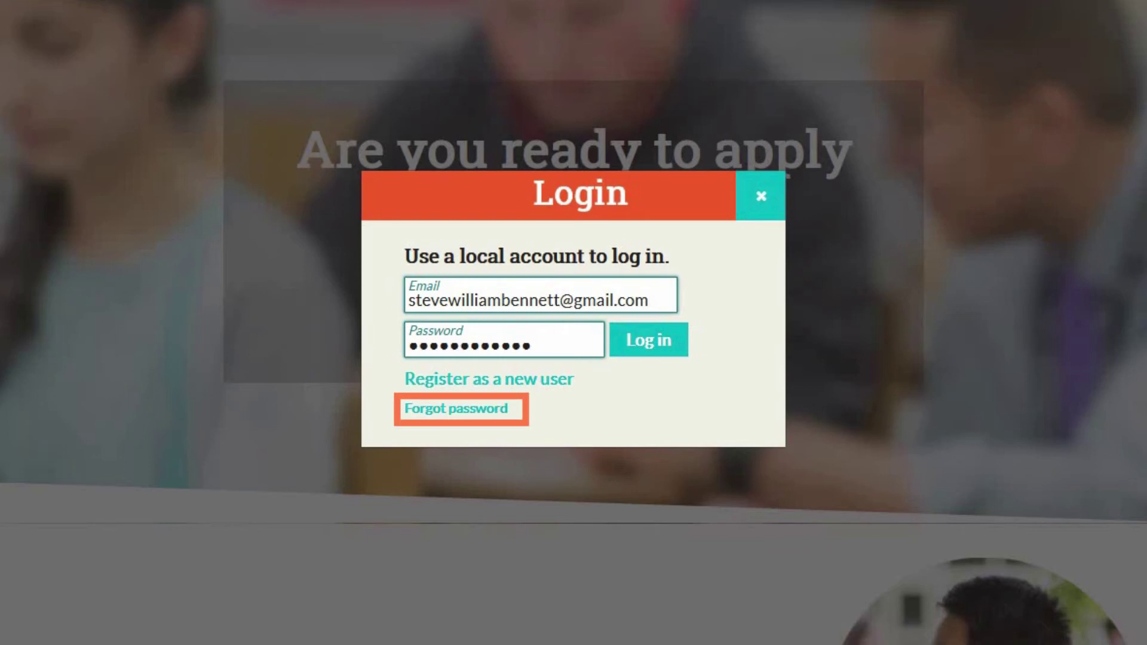
click(649, 344)
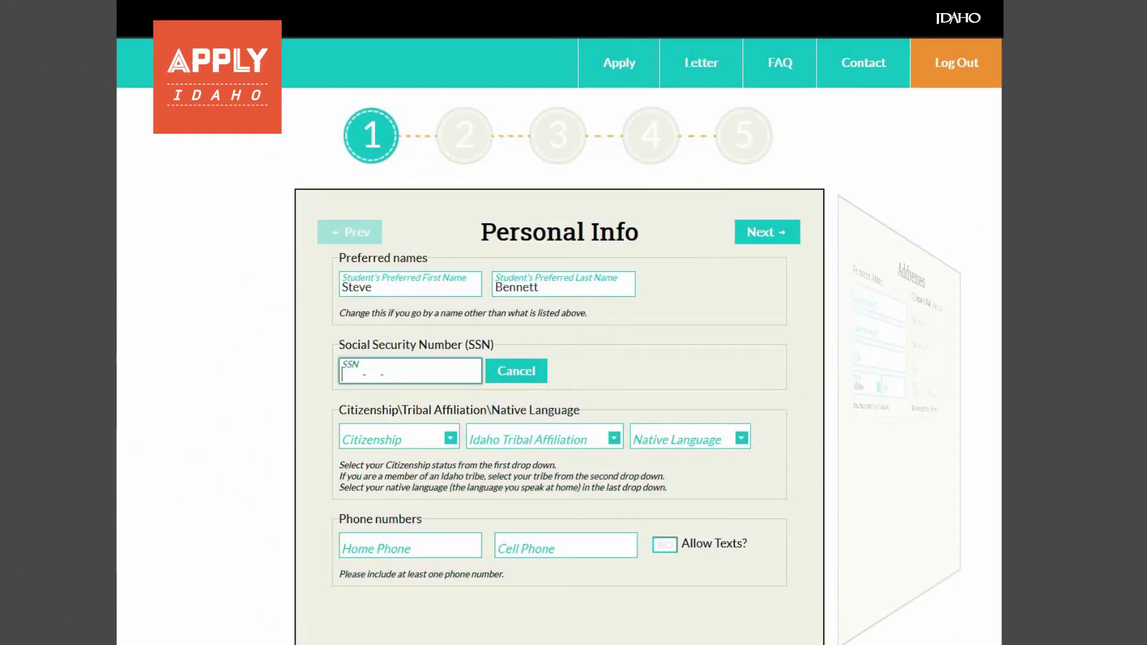
- Enter the student's Social Security Number in the SSN field
text(000-00-00)
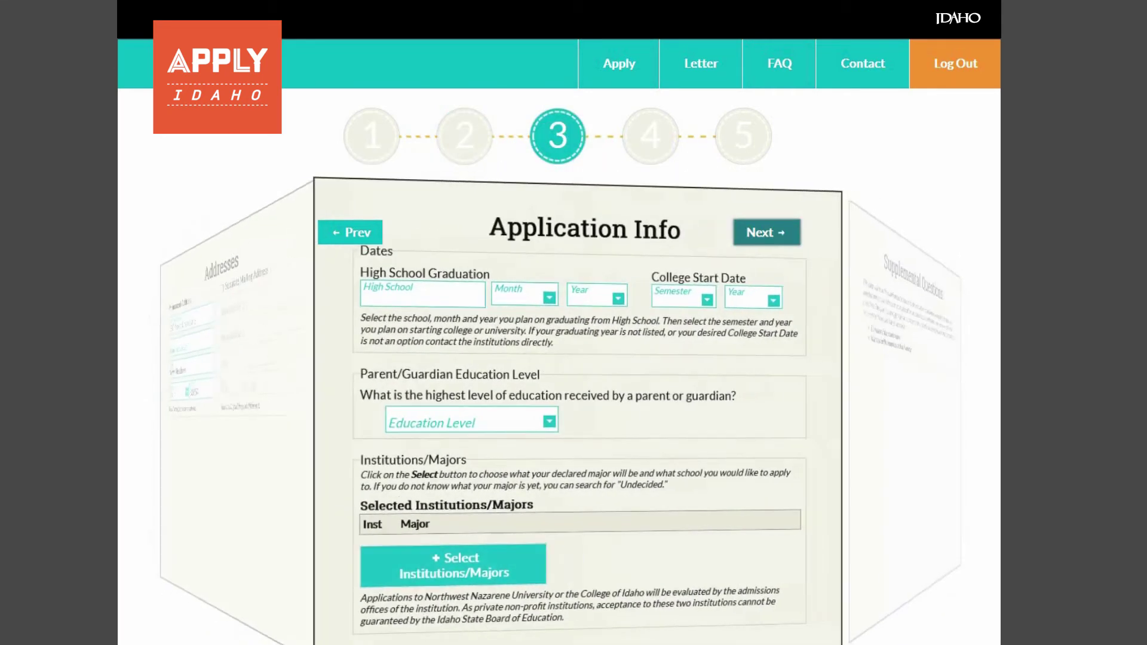
- Choose Meadows Valley School as the high school with a May 2021 graduation
click(429, 294)
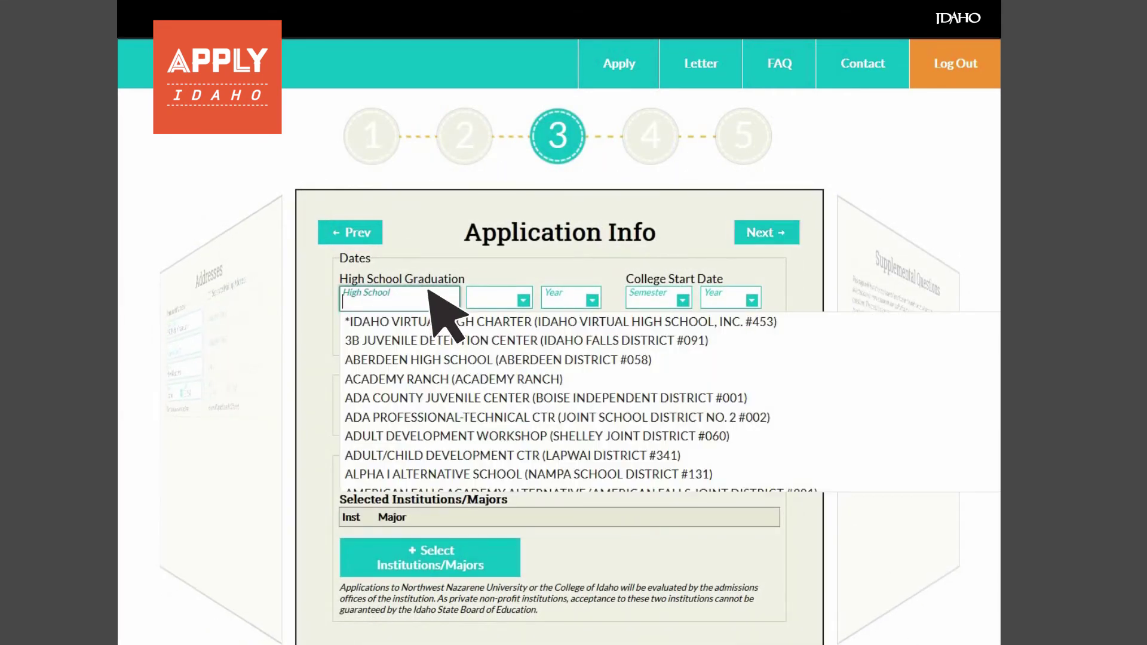
text(Meadow)
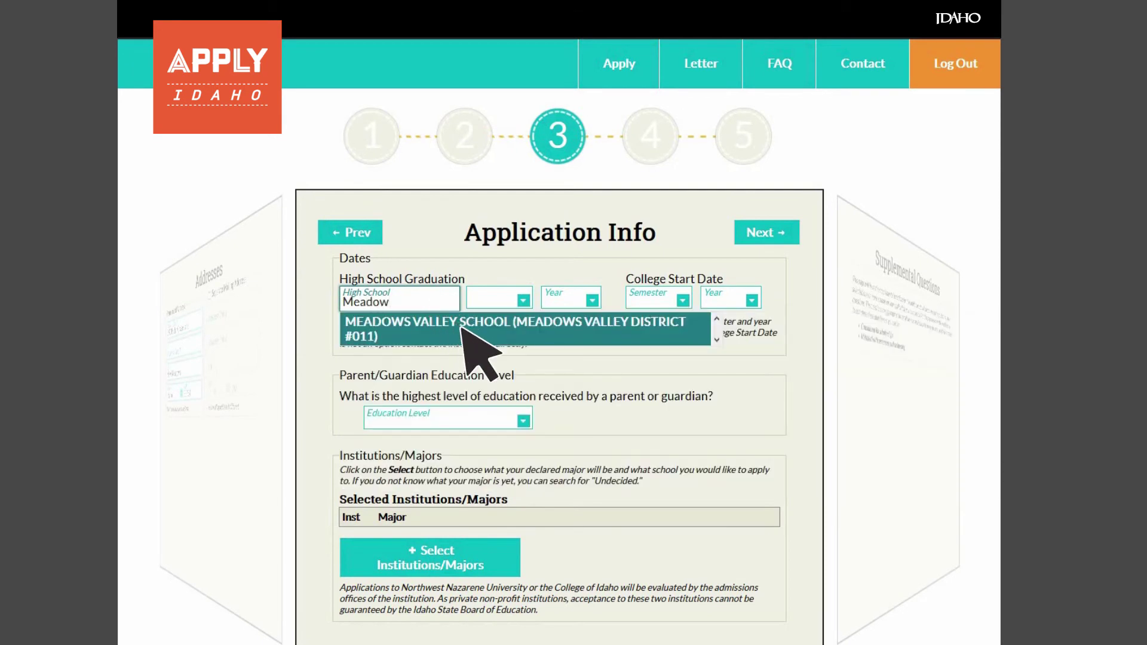
click(465, 329)
click(509, 300)
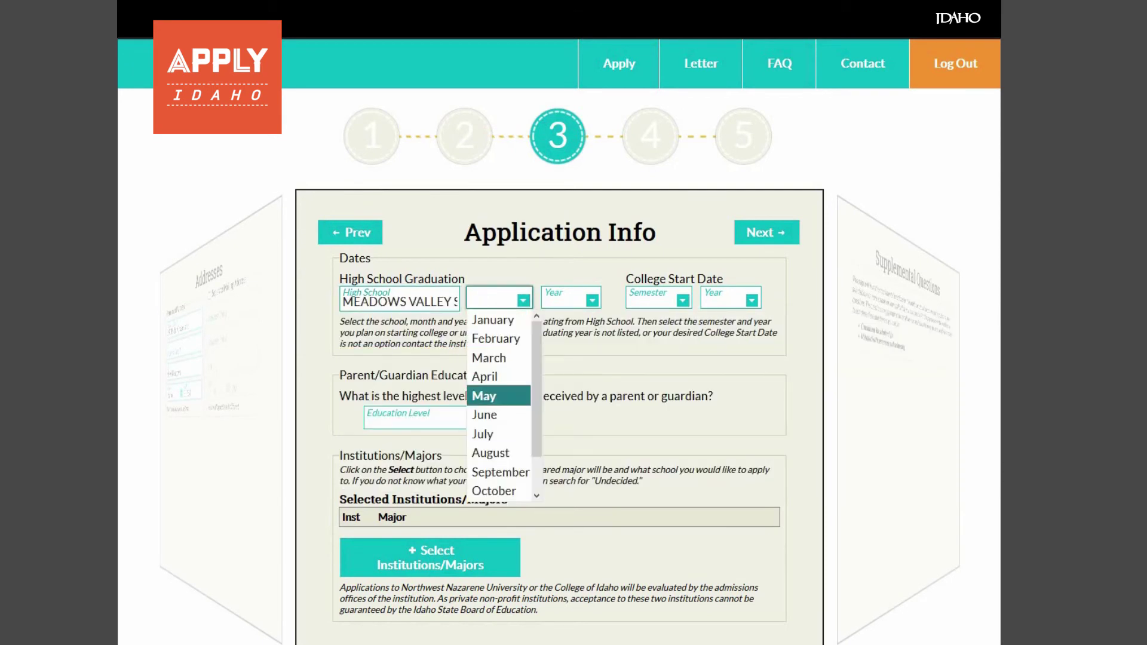
click(484, 395)
click(570, 298)
click(558, 310)
click(570, 299)
click(558, 341)
- Set the college start to Fall 2021 and parent education to High school diploma or less
click(657, 299)
click(642, 319)
click(730, 298)
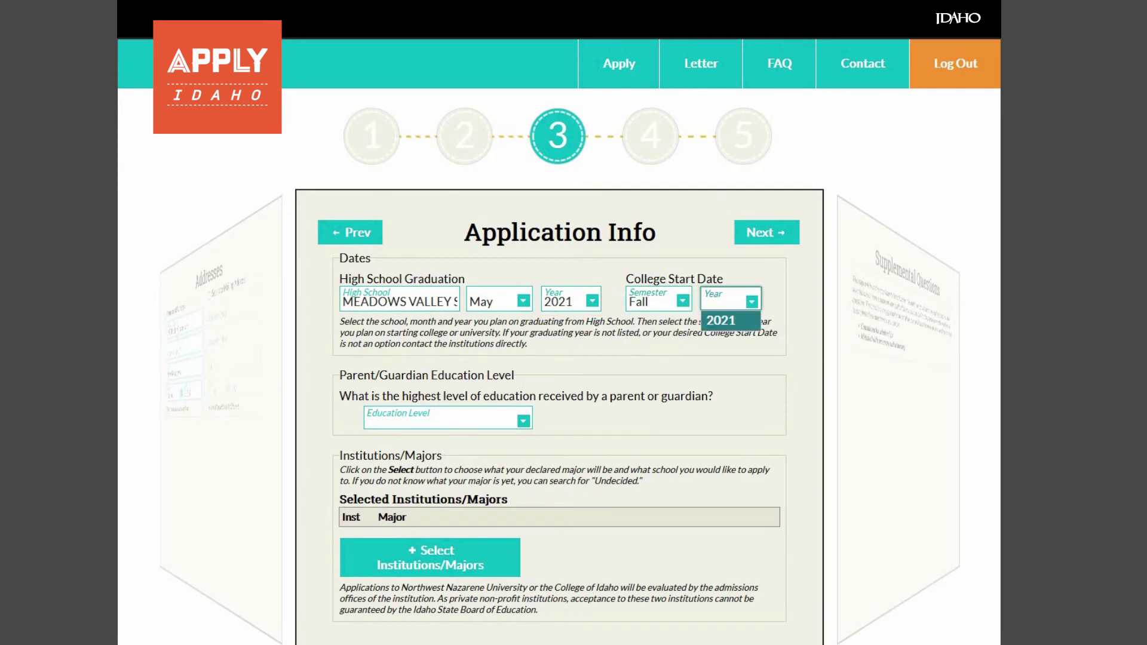
click(721, 321)
click(448, 417)
click(442, 459)
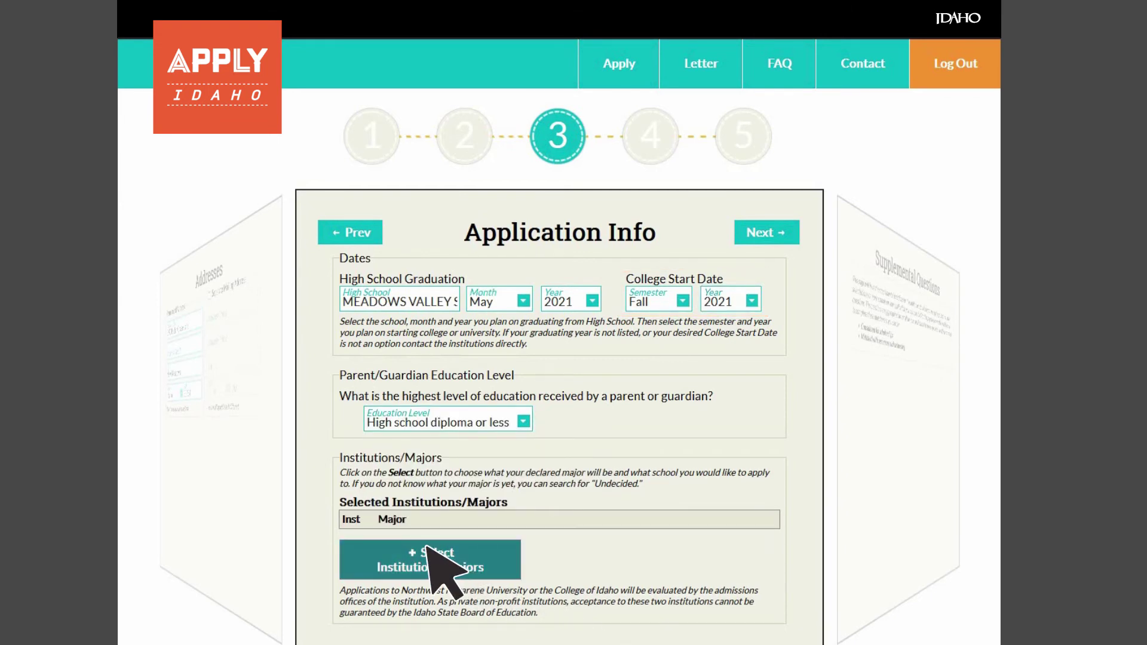
click(428, 551)
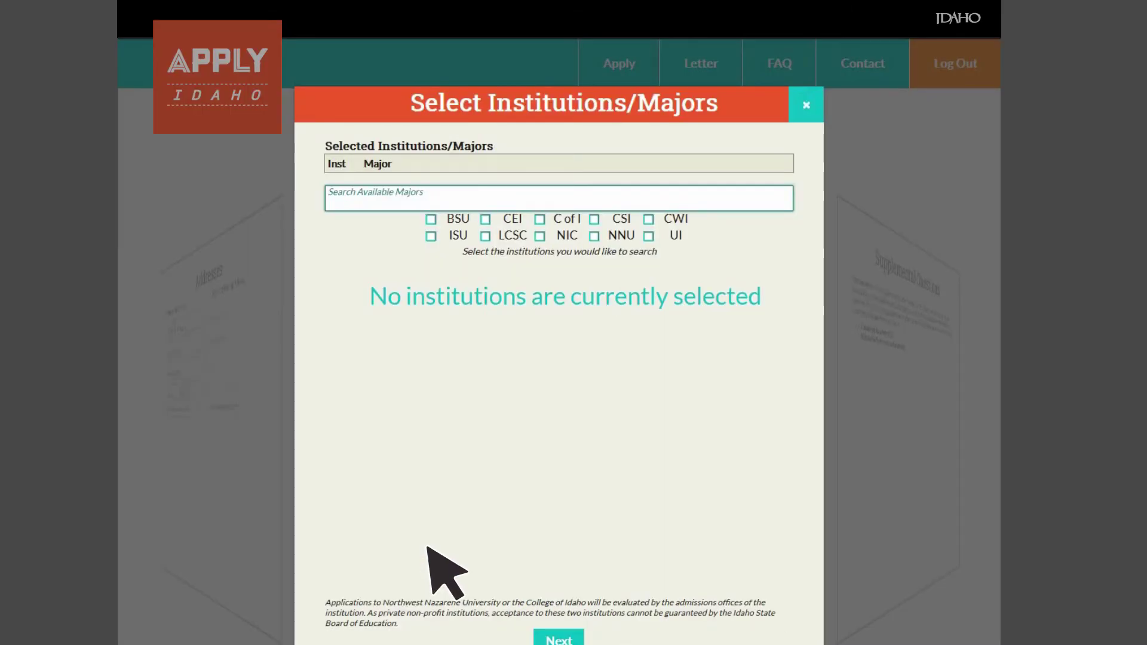
- Filter to BSU, C of I and CSI, search 'Computer Science', and add it at each school
click(431, 219)
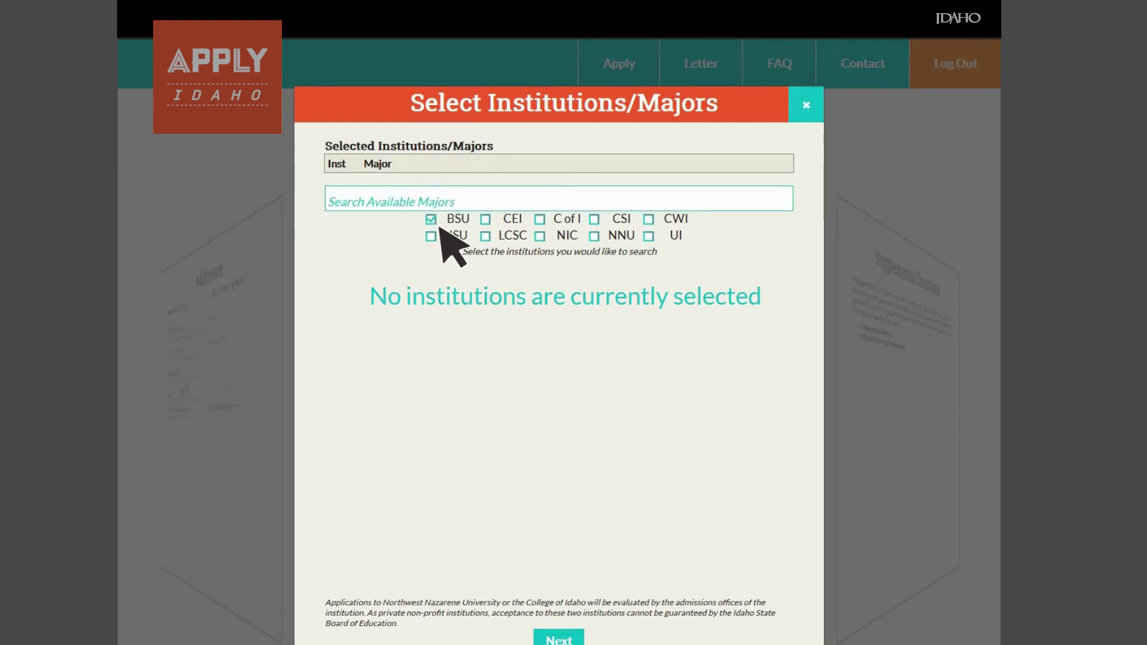
click(540, 219)
click(594, 219)
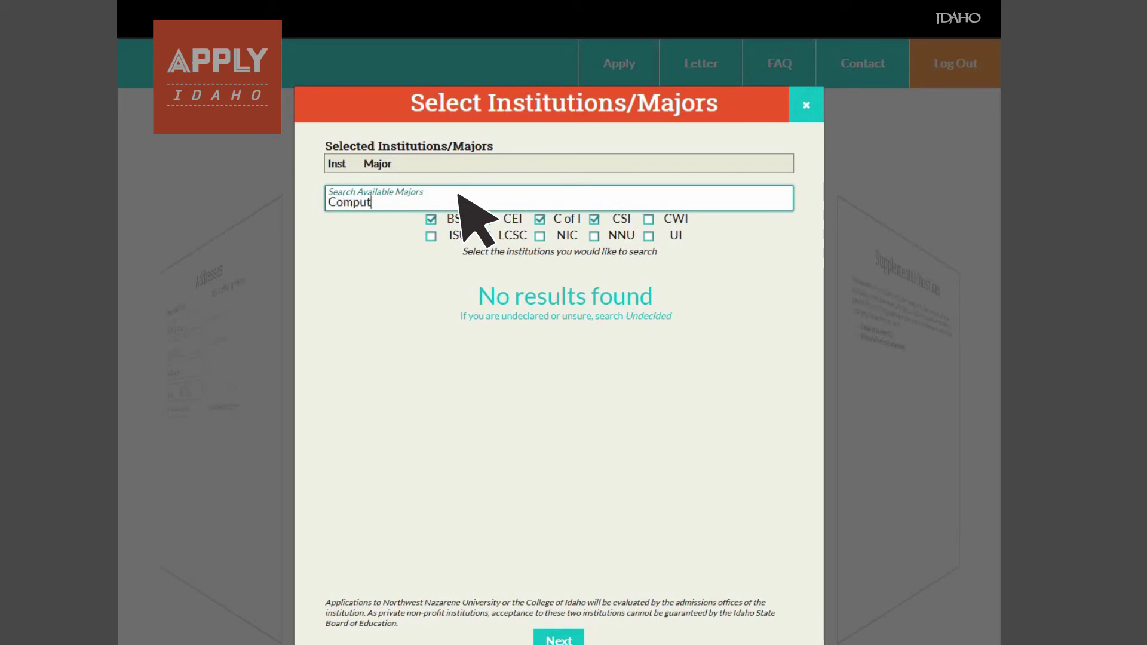
click(458, 196)
text(Computer Sci)
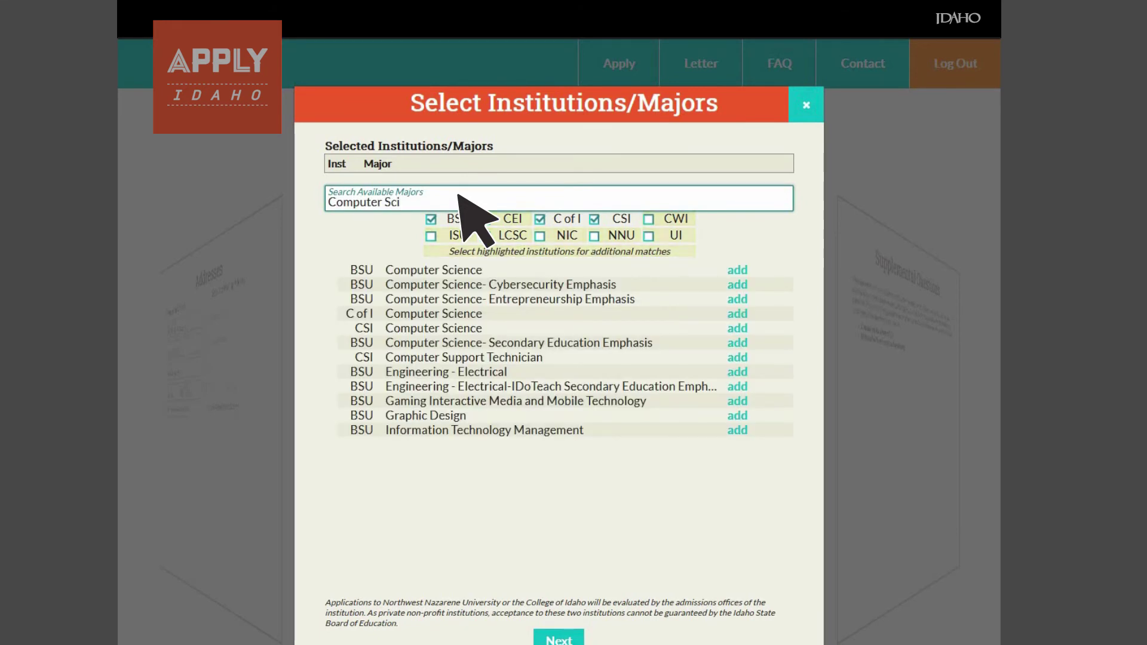
text(ence)
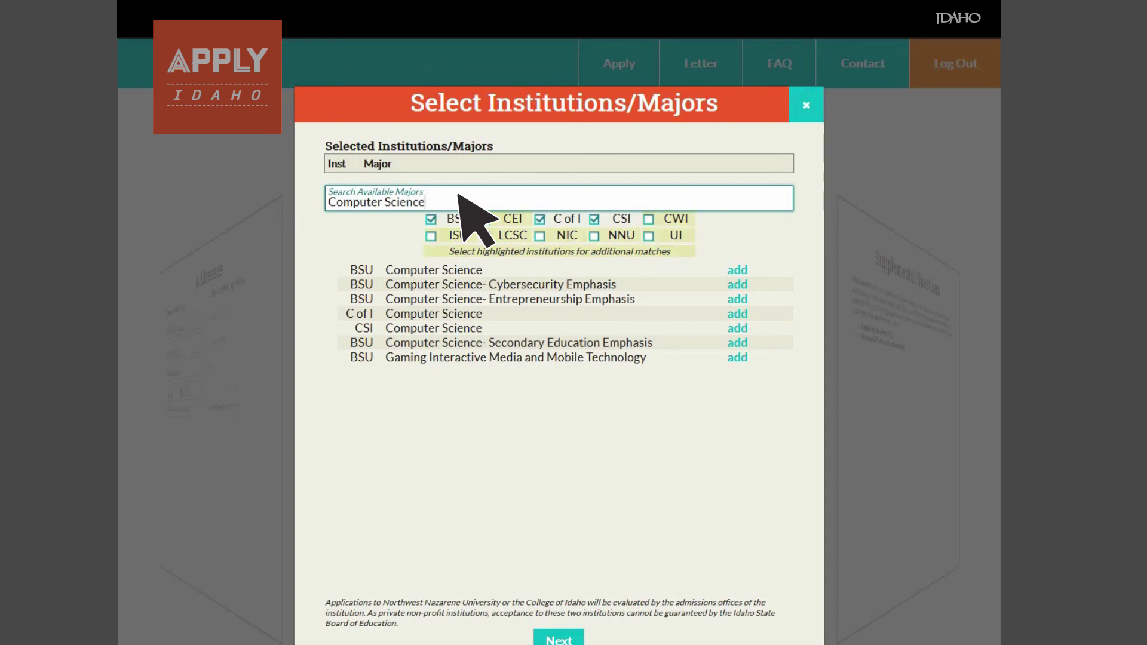
click(739, 271)
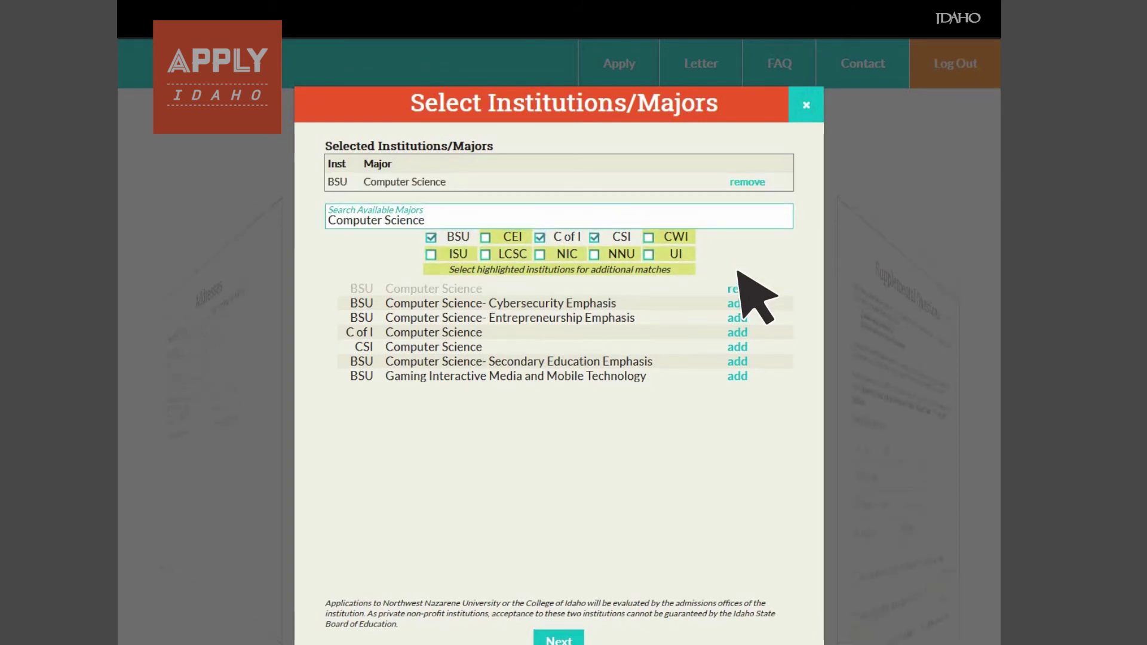
click(738, 332)
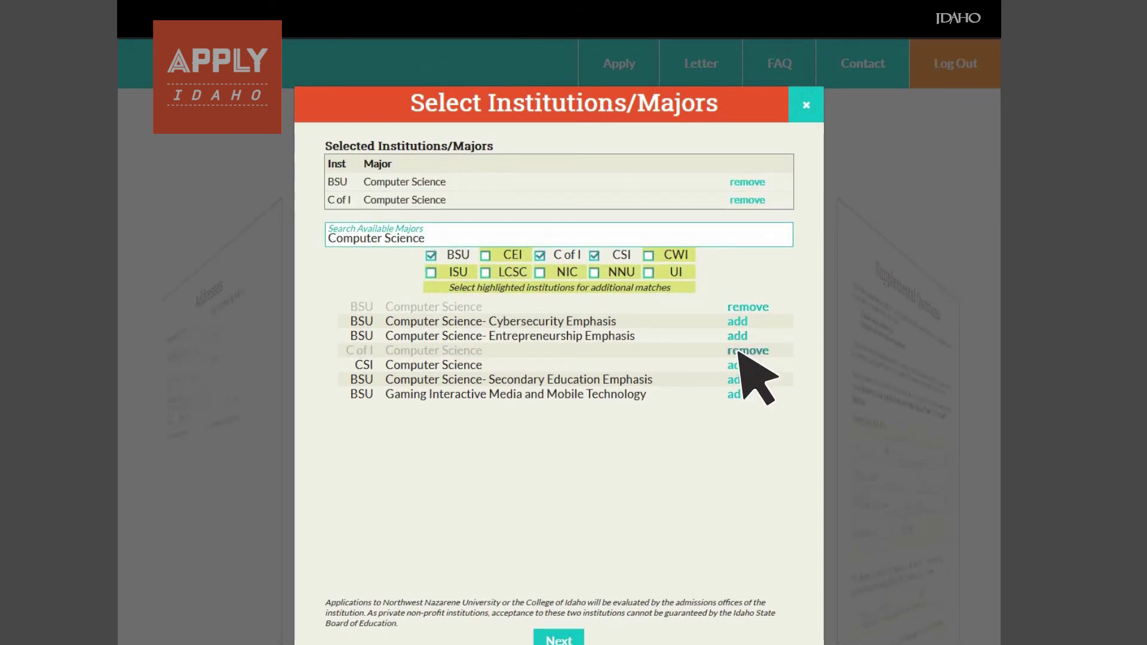
click(738, 364)
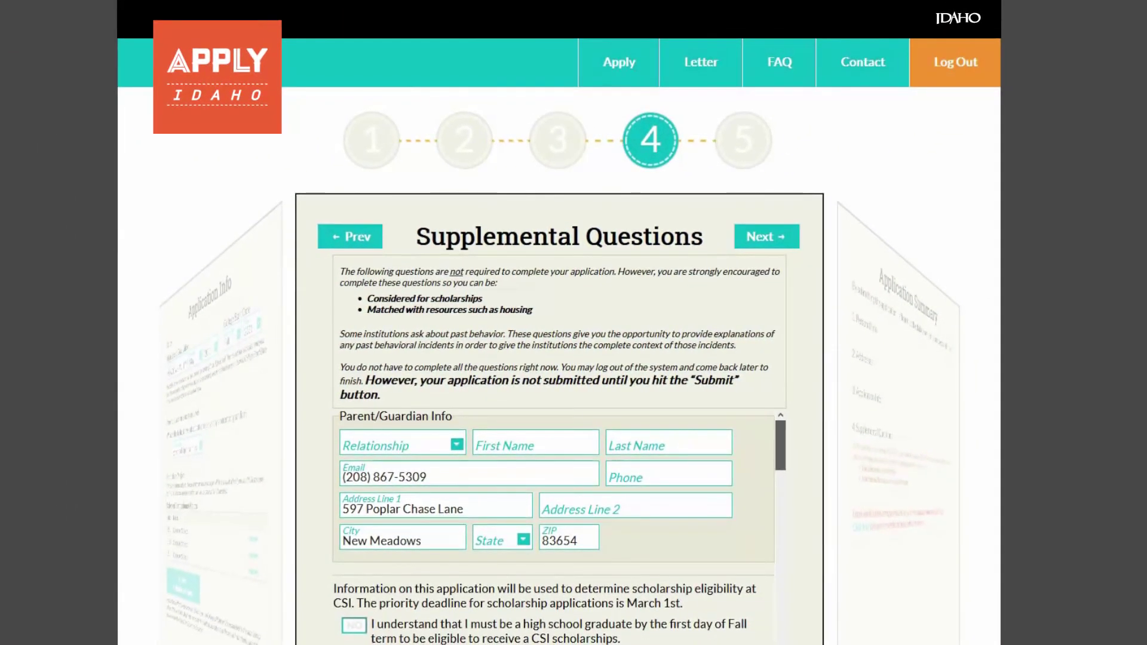
- Review the Supplemental Questions and the all-COMPLETE Application Summary, then submit the application
scroll(554, 525, down, 8)
scroll(553, 530, down, 8)
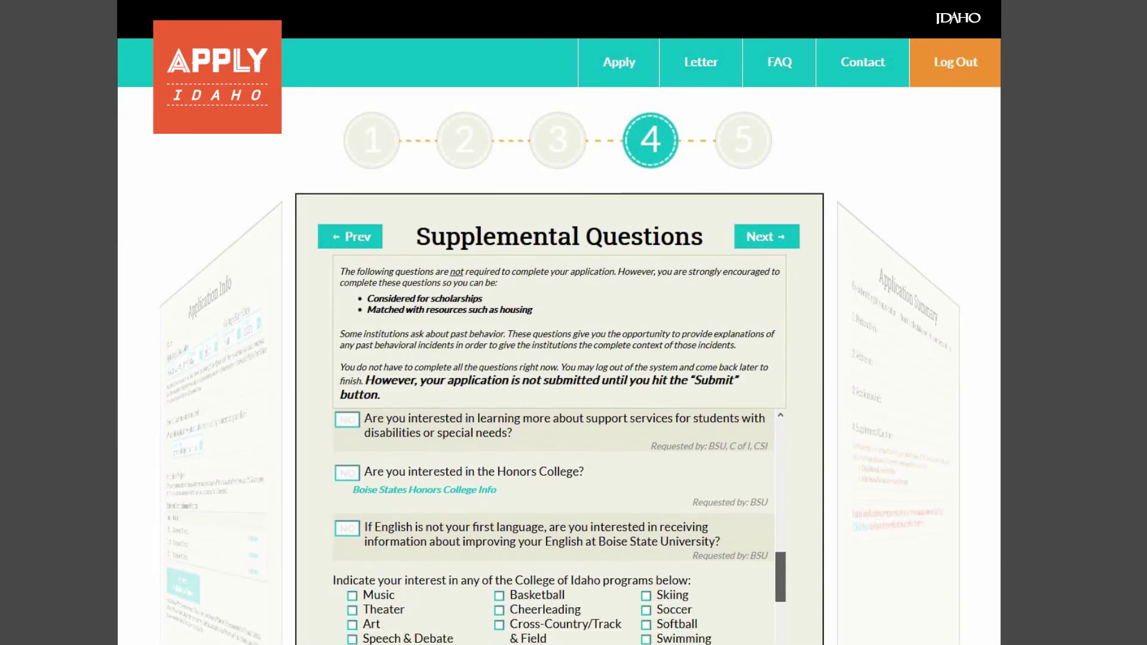
scroll(553, 526, down, 8)
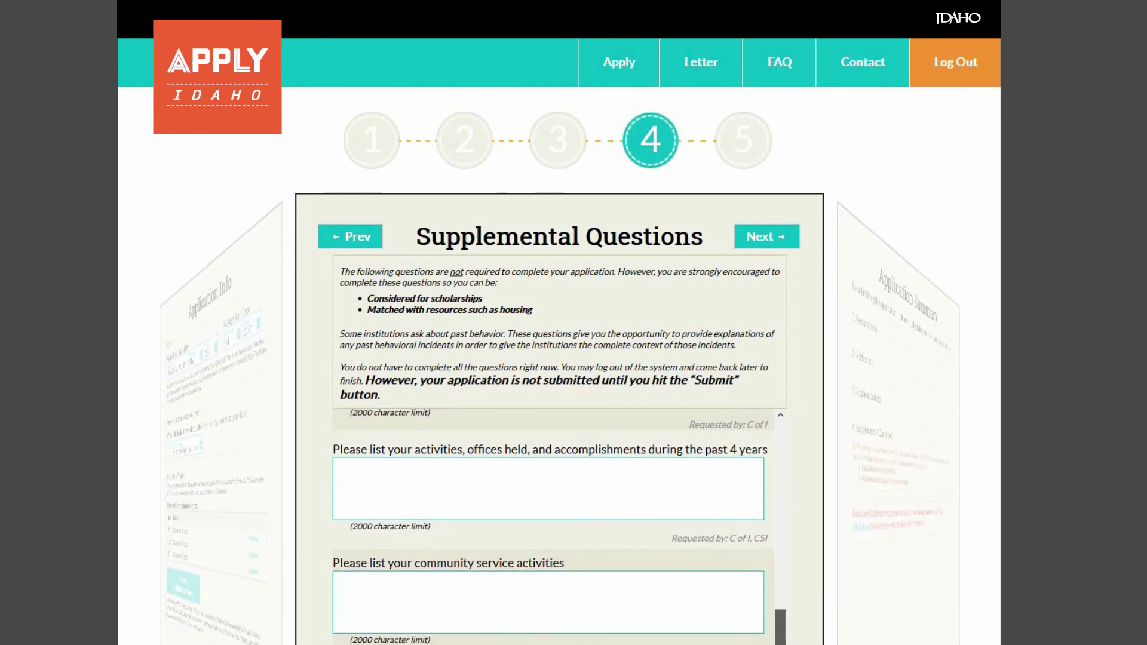
scroll(553, 526, down, 3)
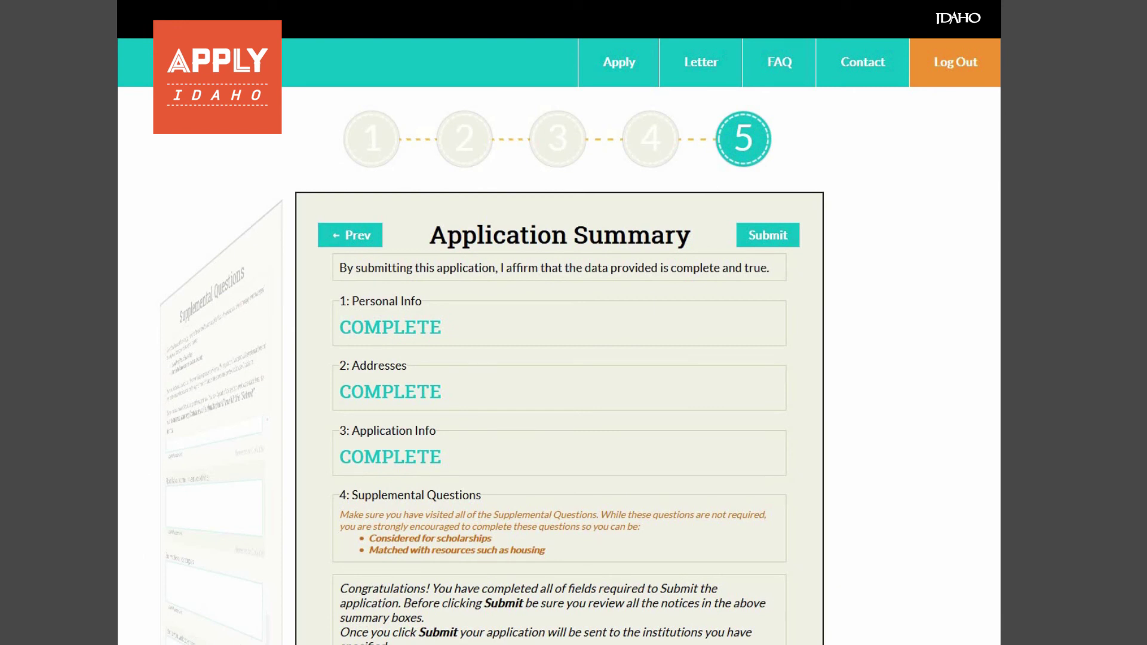
scroll(559, 365, down, 4)
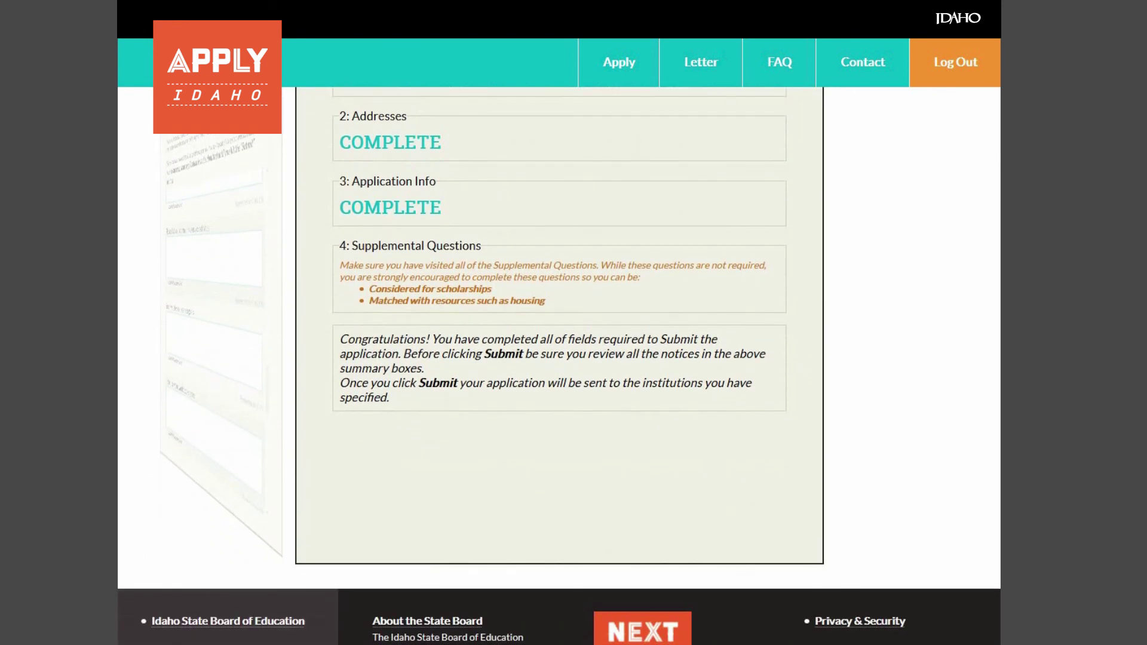
scroll(559, 365, up, 4)
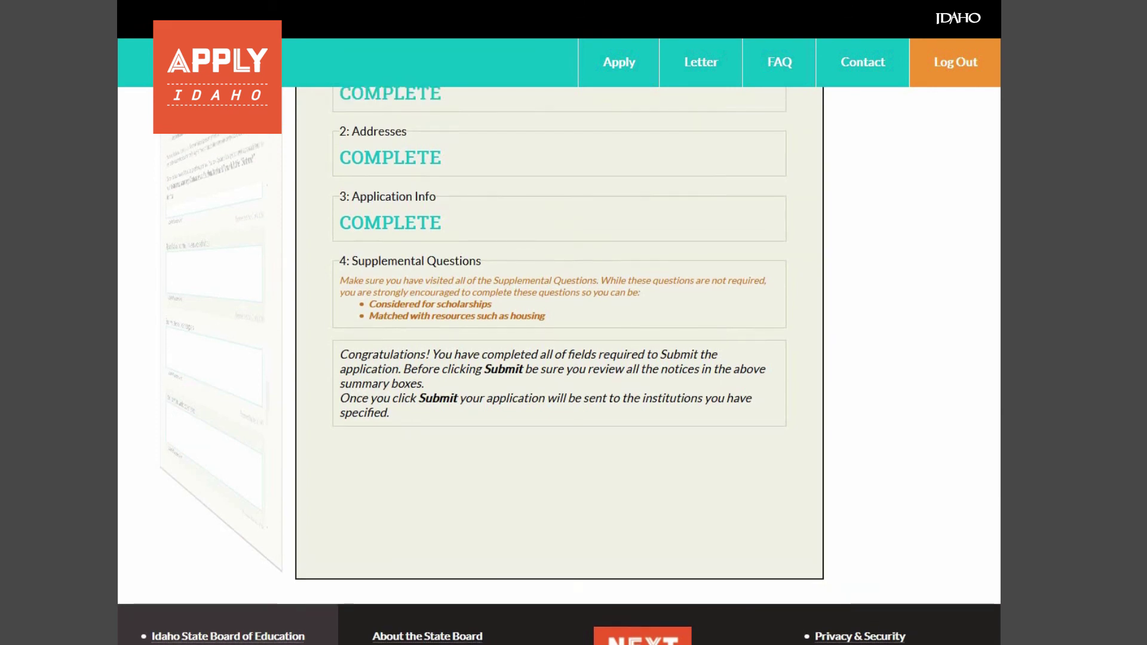
click(761, 236)
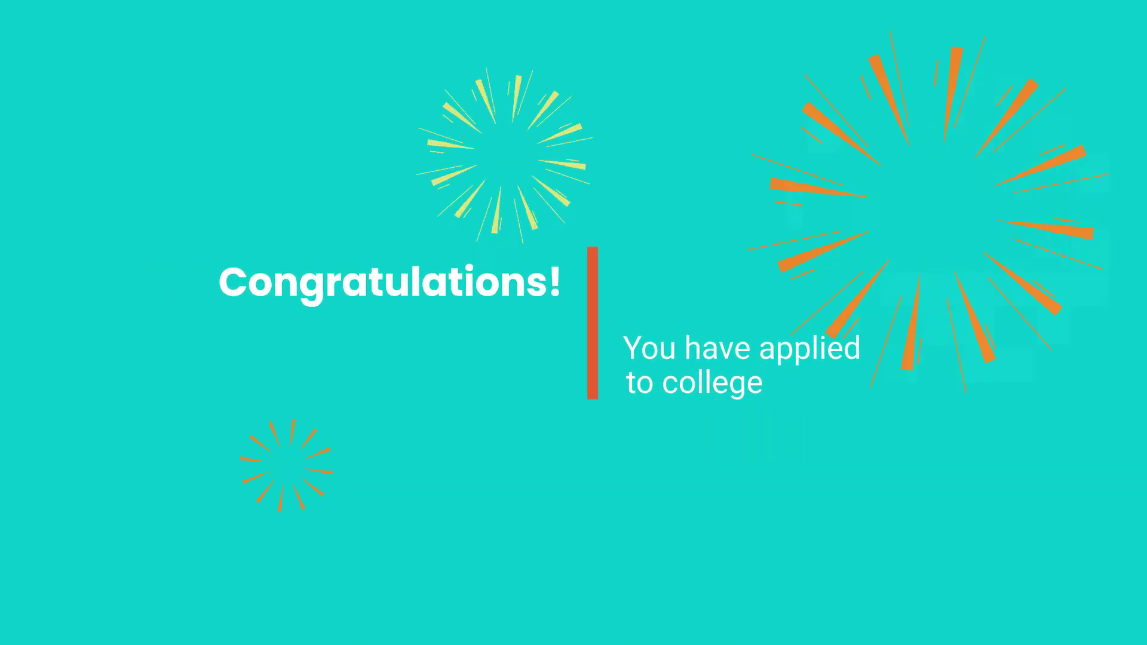